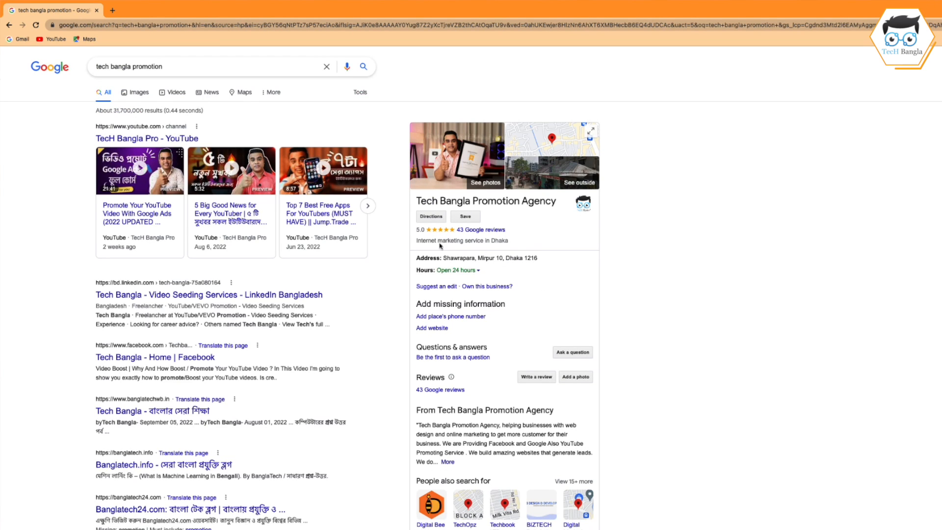
Step: Examine the Tech Bangla Promotion Agency business listing and search Google for "internet marketing agency"
left_click_drag(417, 202, 558, 205)
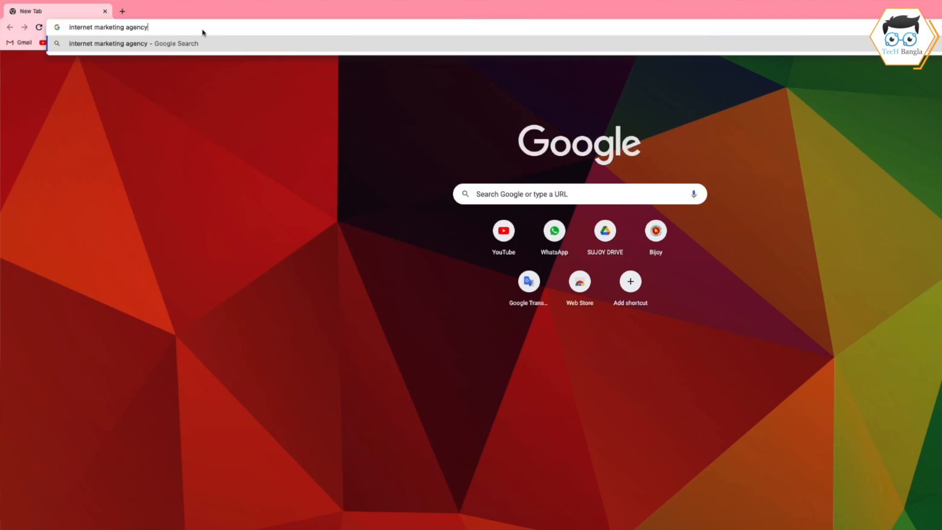
key("Return")
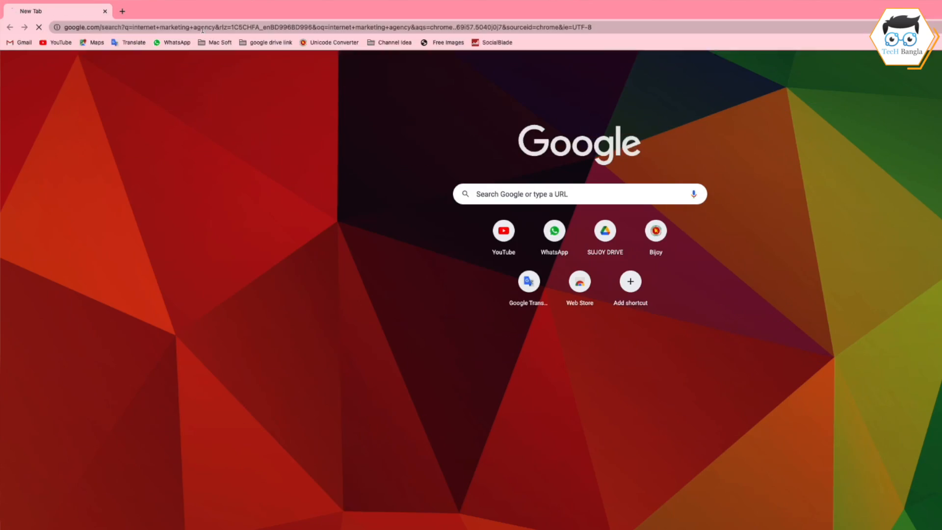
left_click_drag(101, 265, 248, 273)
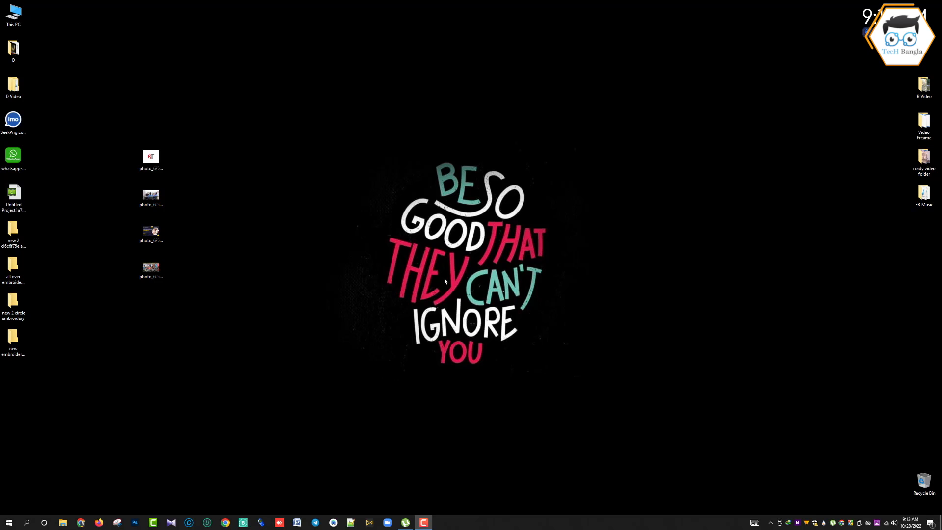
Step: Open Chrome, search for "google my business", open the Google Business Profile site and sign in
left_click(80, 522)
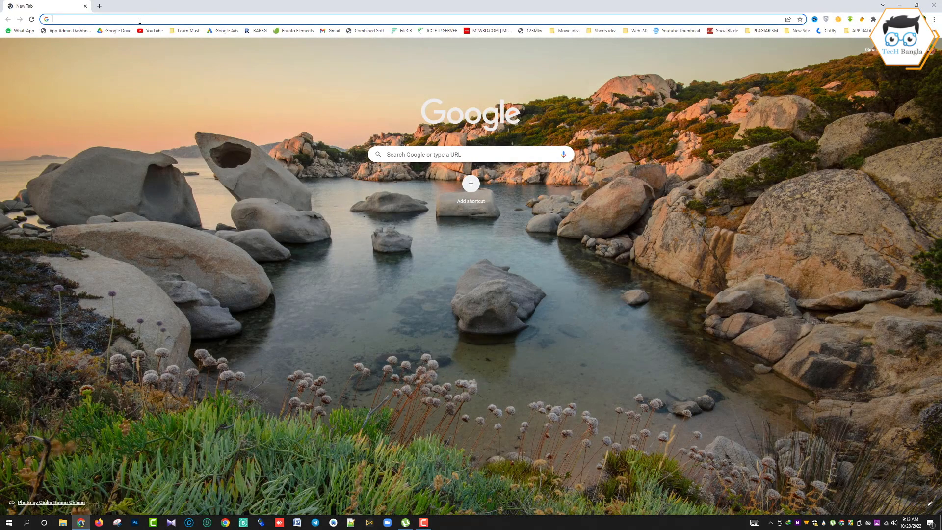
type("goo")
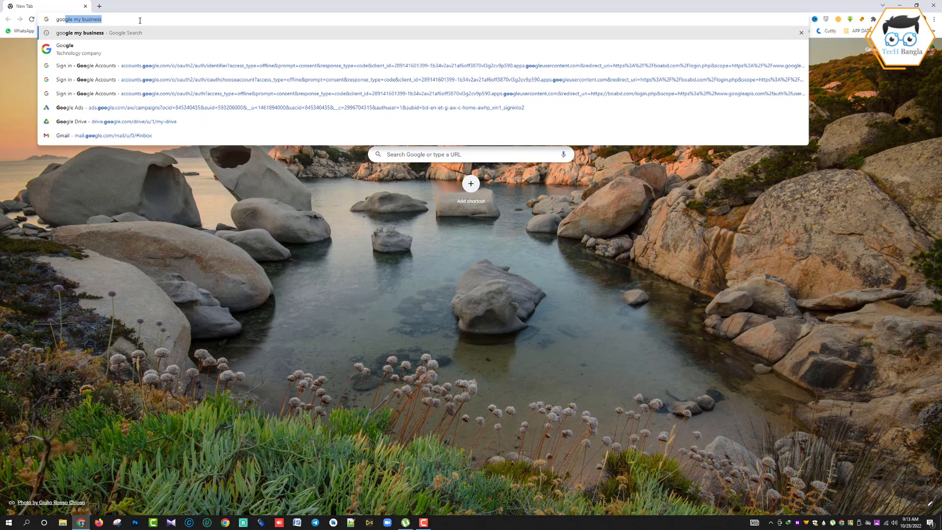
key("Return")
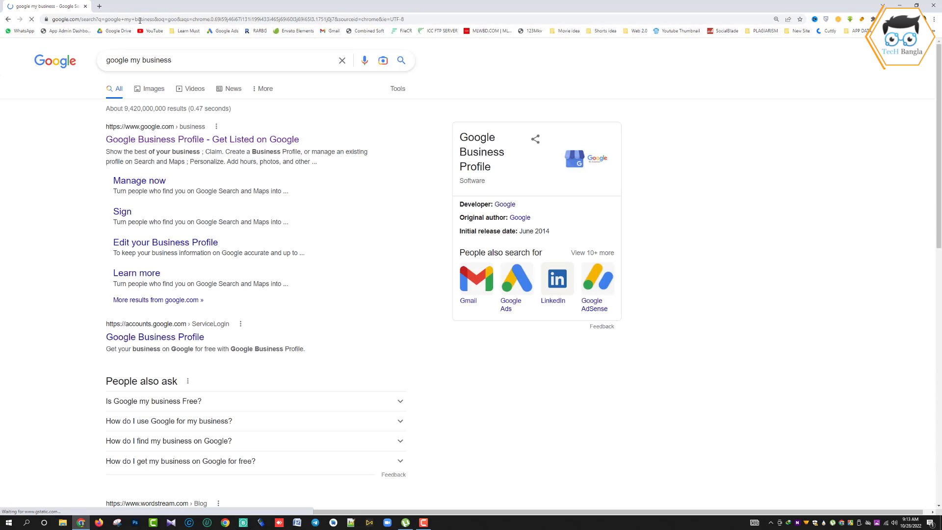
left_click(171, 144)
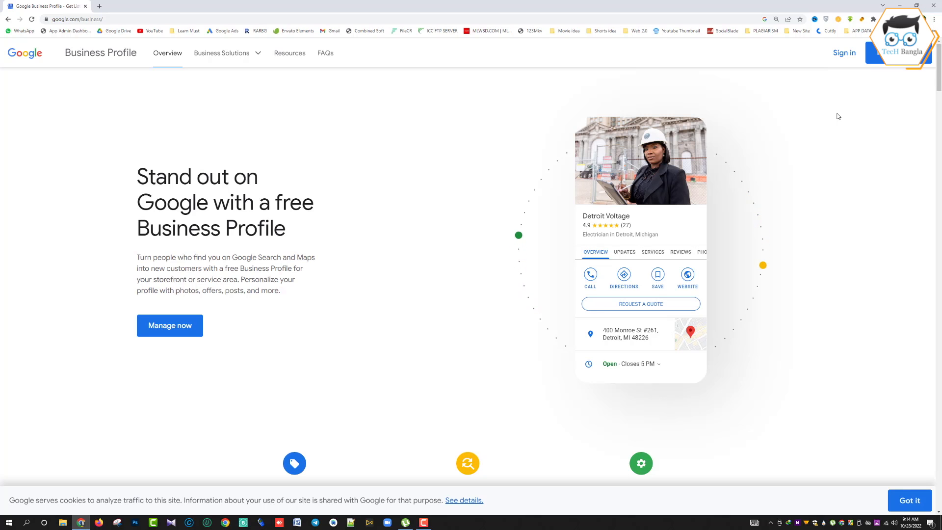
left_click(844, 53)
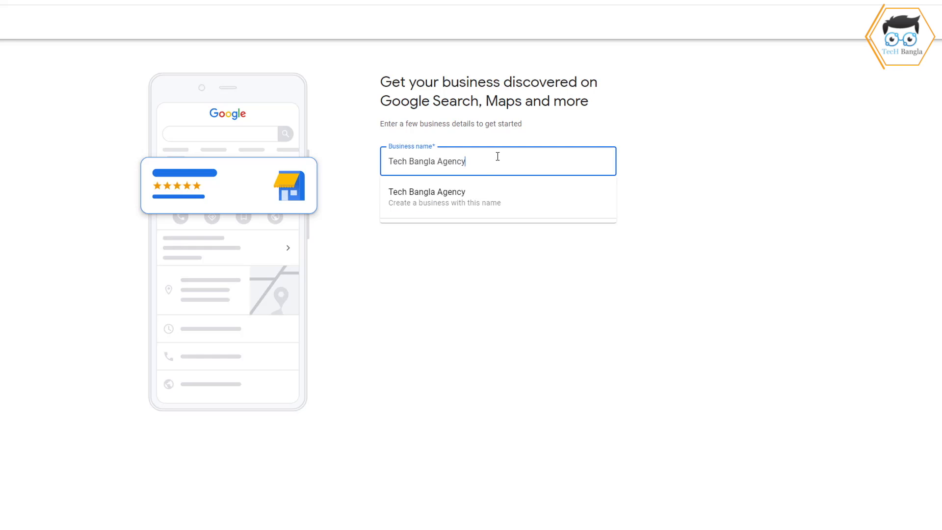
Step: Create a new business named Tech Bangla Agency with Online retail as its business type
left_click(477, 200)
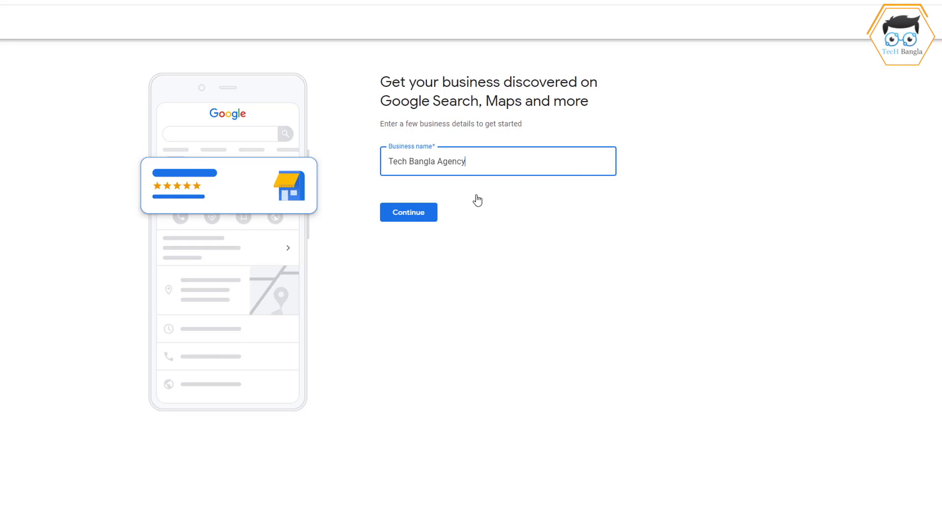
left_click(407, 222)
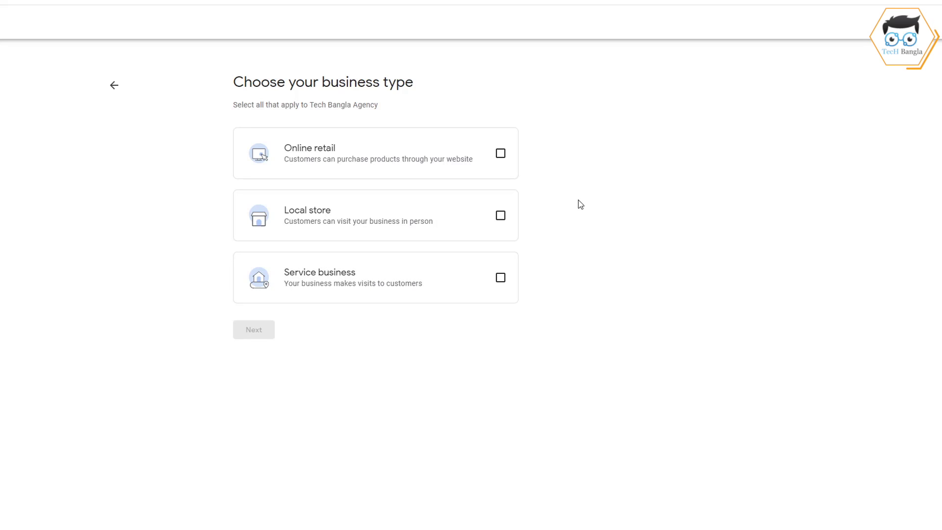
left_click(500, 156)
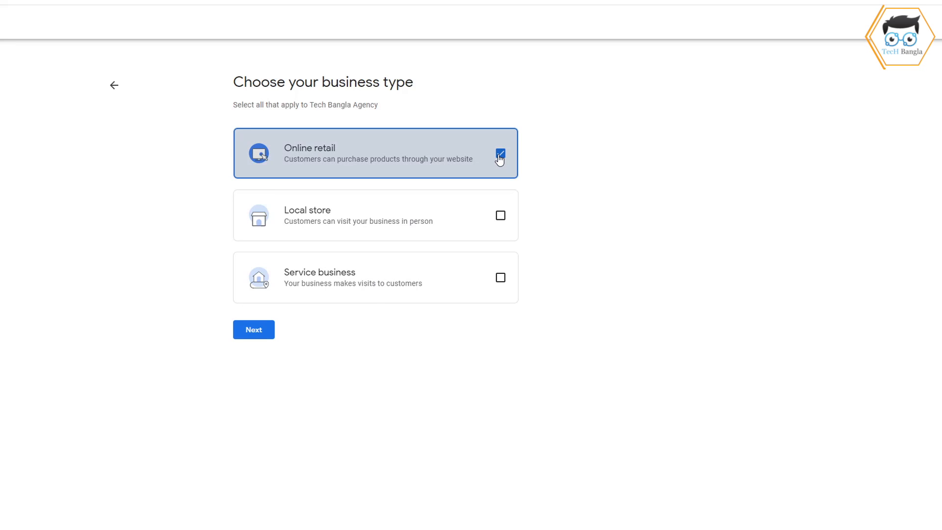
left_click(264, 328)
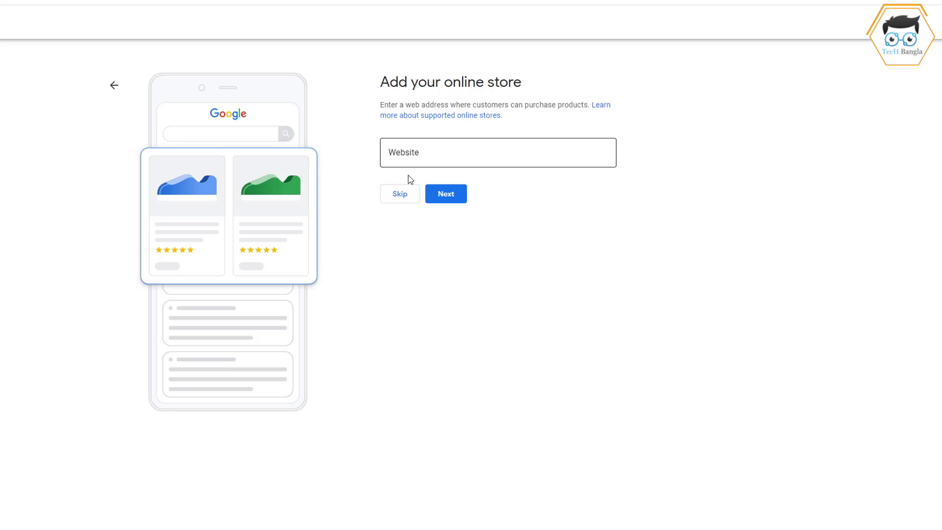
Step: Skip adding an online store website and set the business category to Internet marketing service
left_click(400, 194)
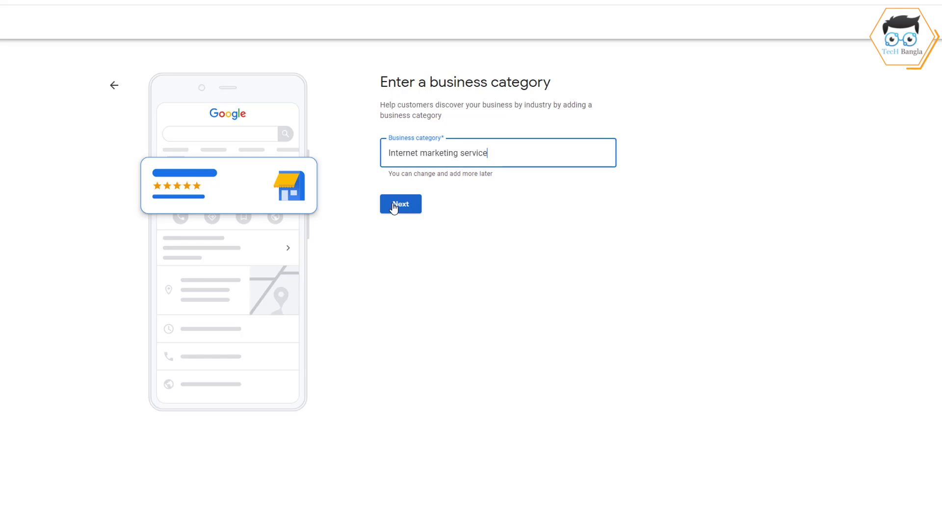
left_click(394, 208)
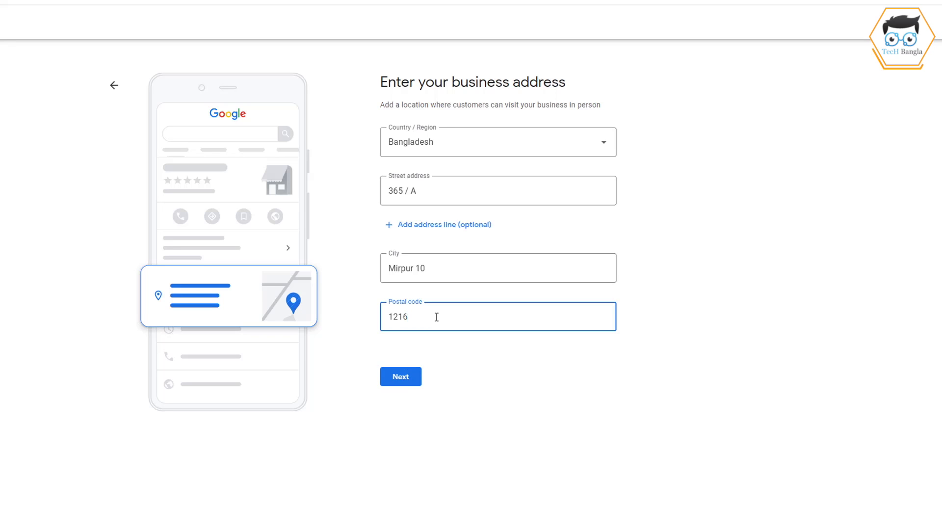
Step: Enter the business's address in Bangladesh and position the map marker just east of Shah Ali Plaza
left_click(405, 379)
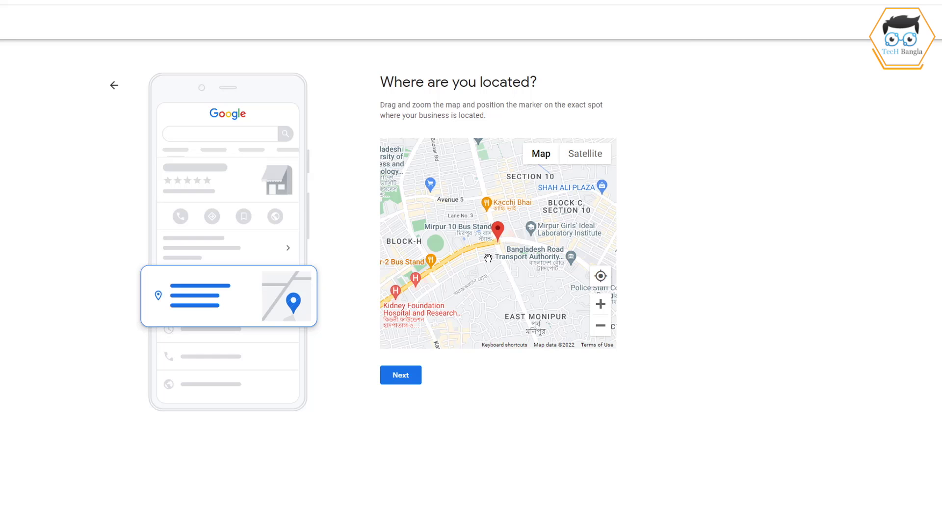
scroll(485, 245, "up", 2)
scroll(485, 246, "up", 2)
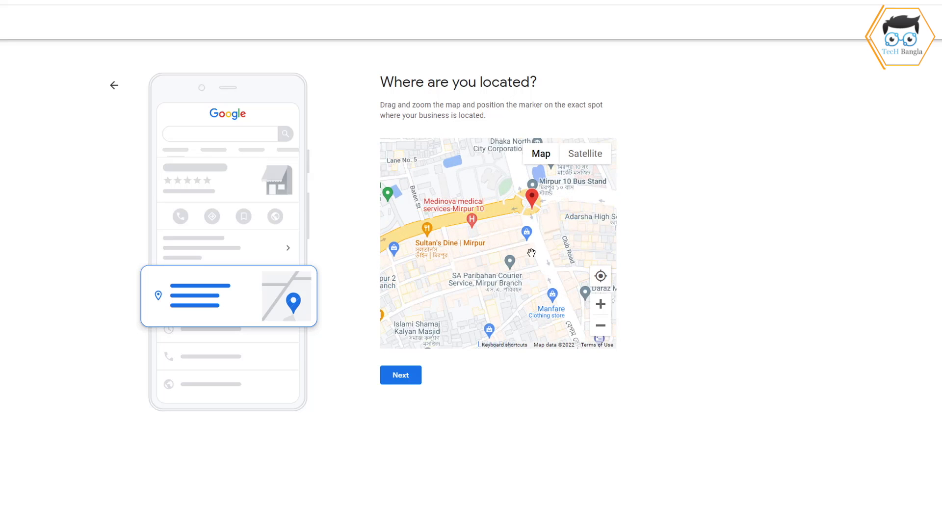
mouse_move(546, 219)
left_mouse_down()
mouse_move(490, 227)
mouse_move(479, 257)
left_mouse_up()
scroll(491, 223, "up", 1)
mouse_move(448, 199)
left_mouse_down()
mouse_move(488, 181)
mouse_move(503, 159)
mouse_move(482, 180)
mouse_move(476, 164)
mouse_move(484, 239)
mouse_move(483, 202)
mouse_move(530, 224)
mouse_move(550, 267)
left_mouse_up()
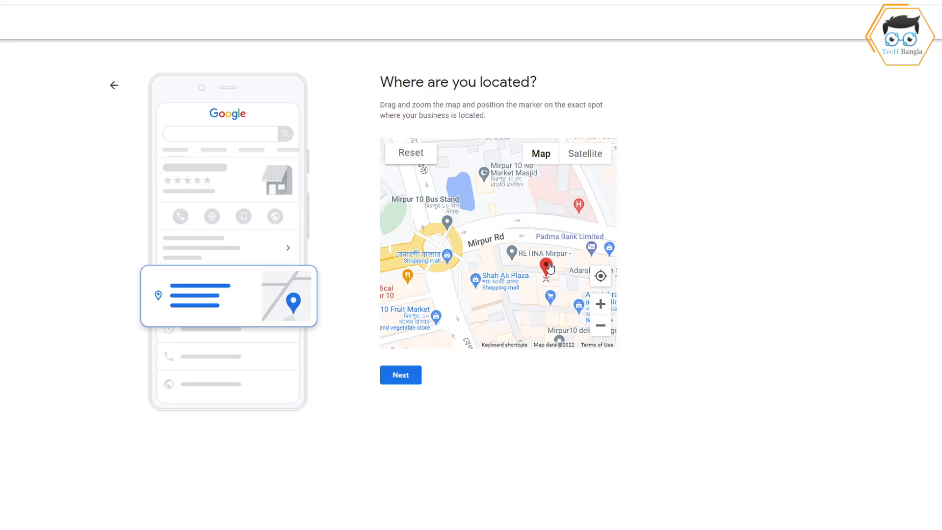
left_click(403, 381)
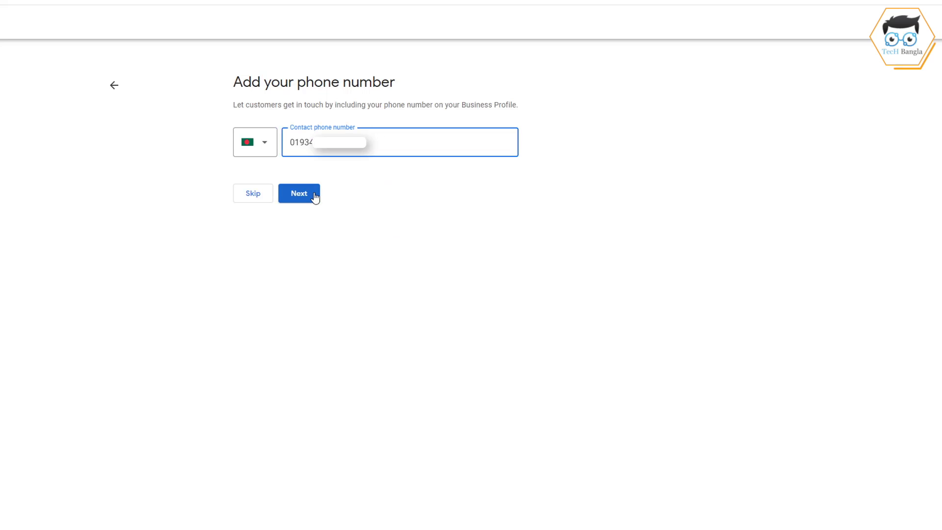
Step: Add the business's contact phone number and opt in to alerts and tips about managing the online store
left_click(314, 196)
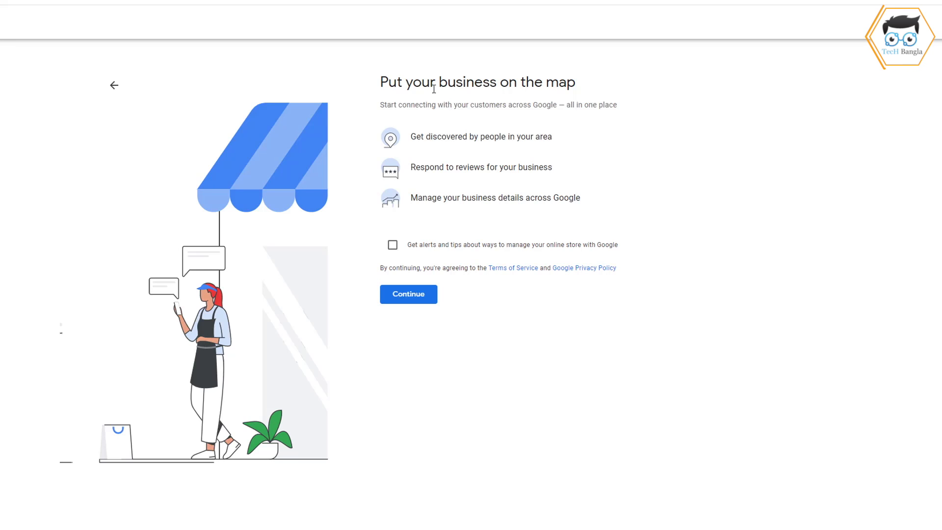
left_click(392, 245)
left_click(415, 299)
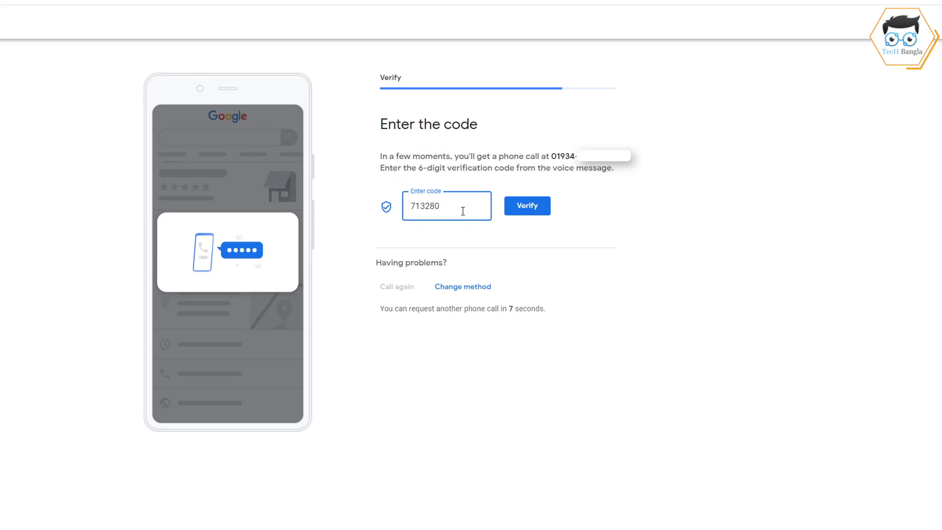
Step: Verify the business with the 6-digit verification code from the phone call and continue to profile customization
left_click(542, 215)
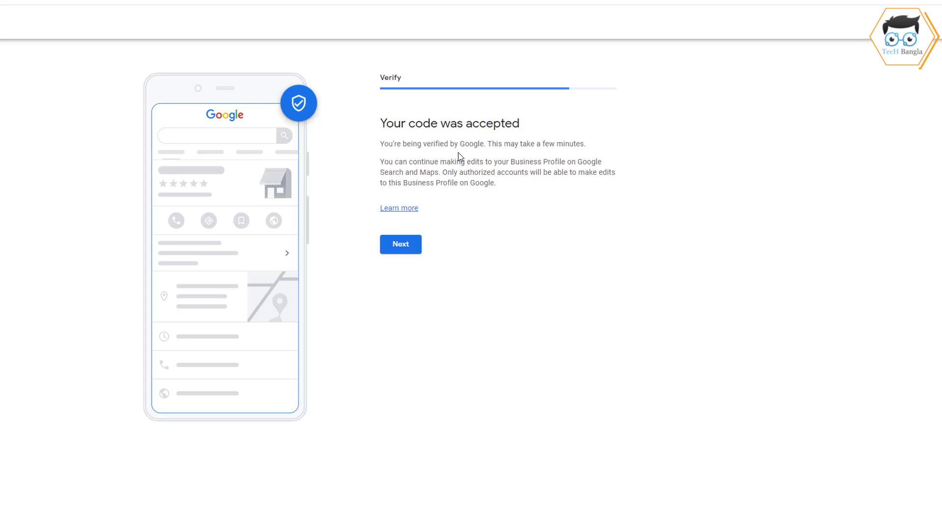
left_click_drag(380, 144, 484, 143)
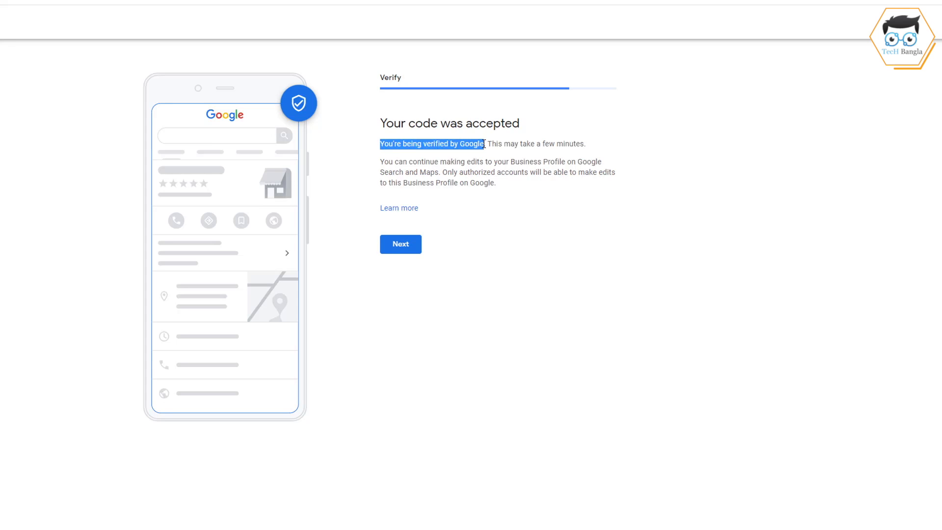
left_click(411, 252)
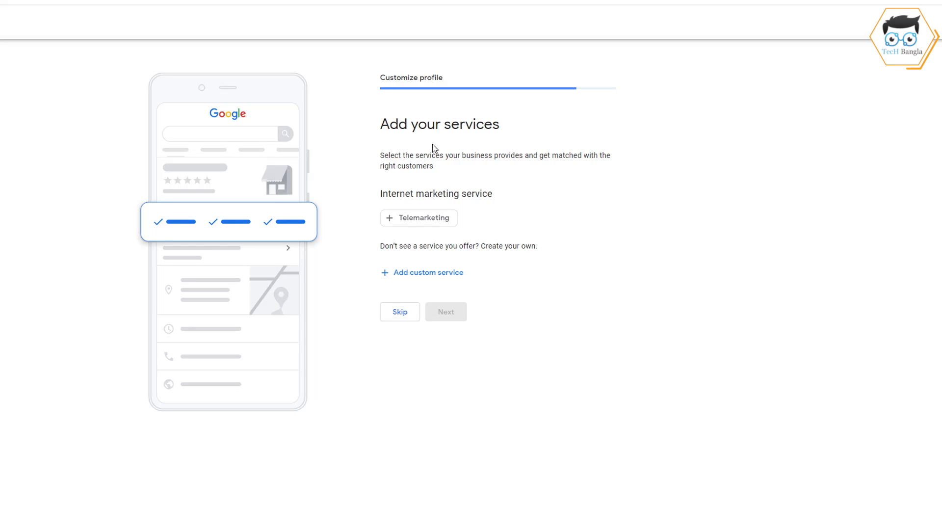
Step: Add Telemarketing as a service under Internet marketing service, without any custom service
left_click(384, 273)
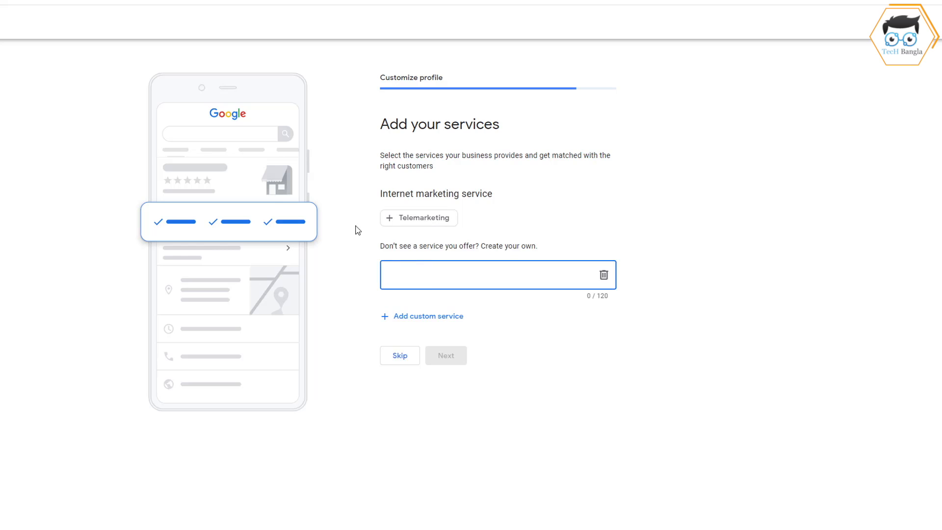
left_click(389, 221)
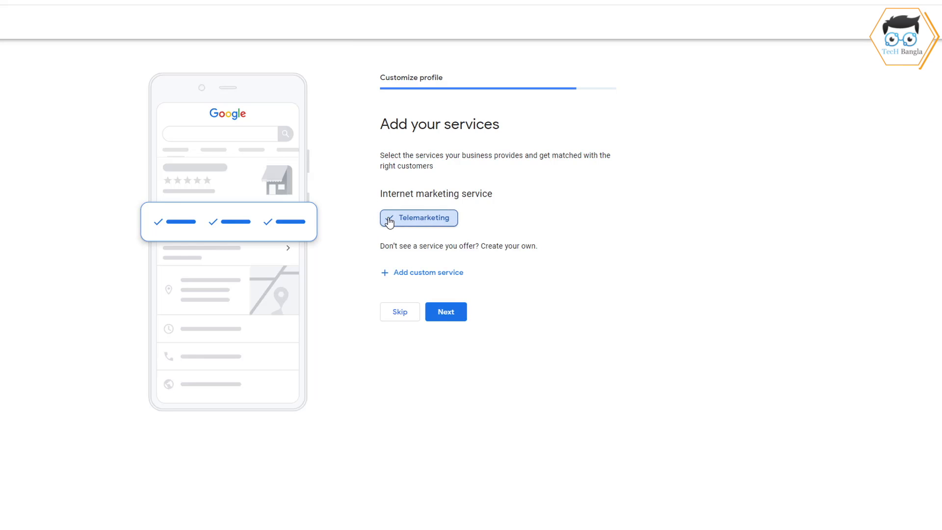
left_click(445, 314)
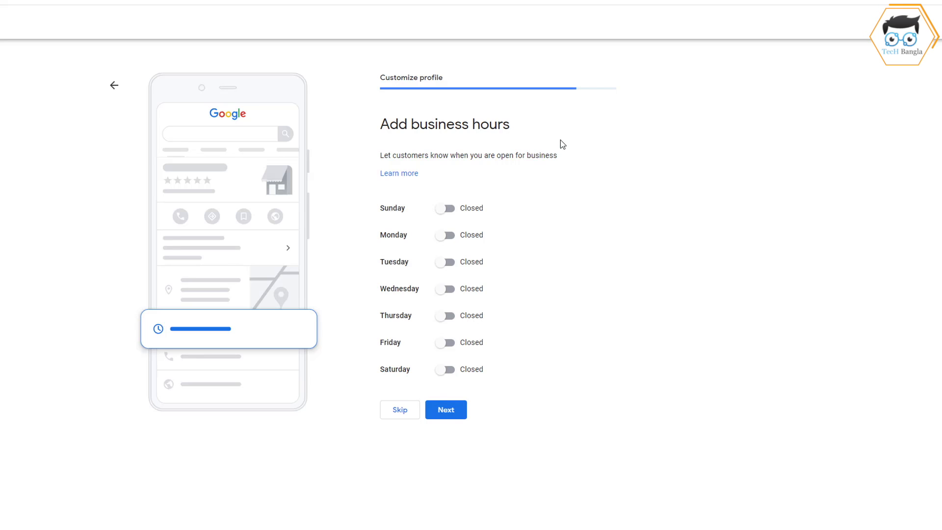
Step: Mark the business as open on every day from Sunday through Saturday
left_click(445, 209)
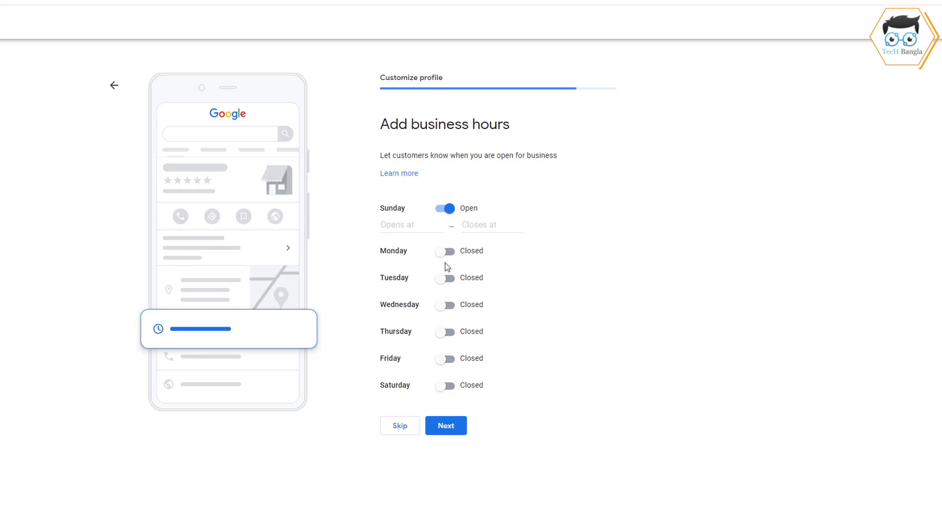
left_click(445, 252)
left_click(445, 294)
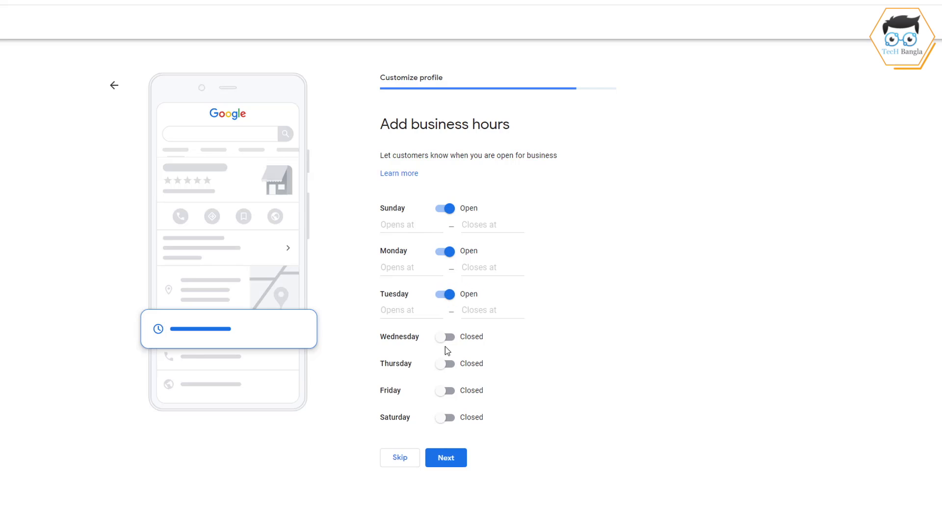
left_click(445, 336)
left_click(445, 379)
left_click(445, 422)
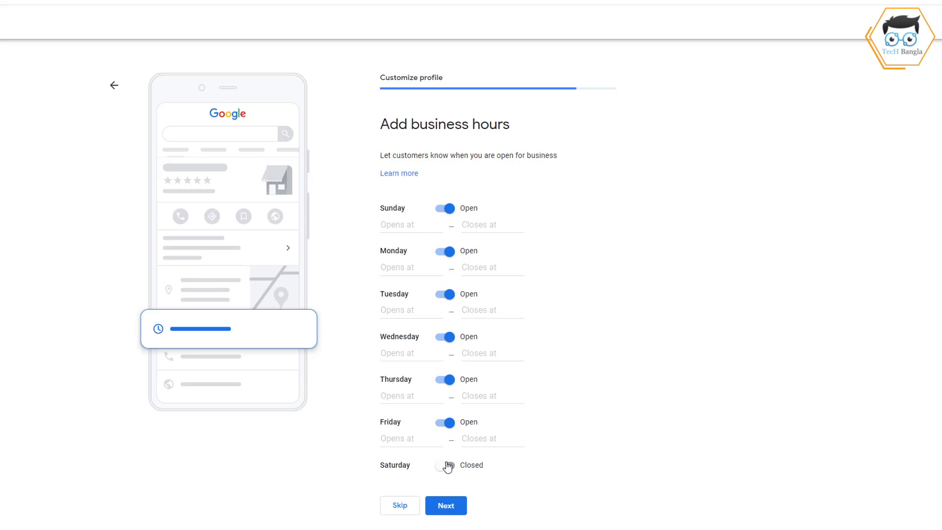
left_click(445, 465)
Step: Set the business hours to 24 hours for all seven days and accept customer messages
left_click(407, 224)
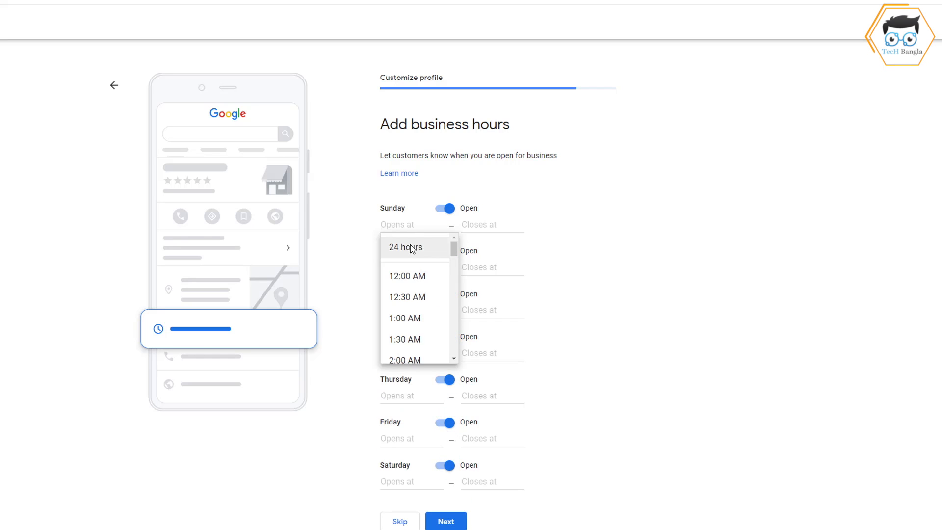
left_click(411, 245)
left_click(410, 250)
left_click(407, 273)
left_click(409, 278)
left_click(405, 301)
left_click(406, 305)
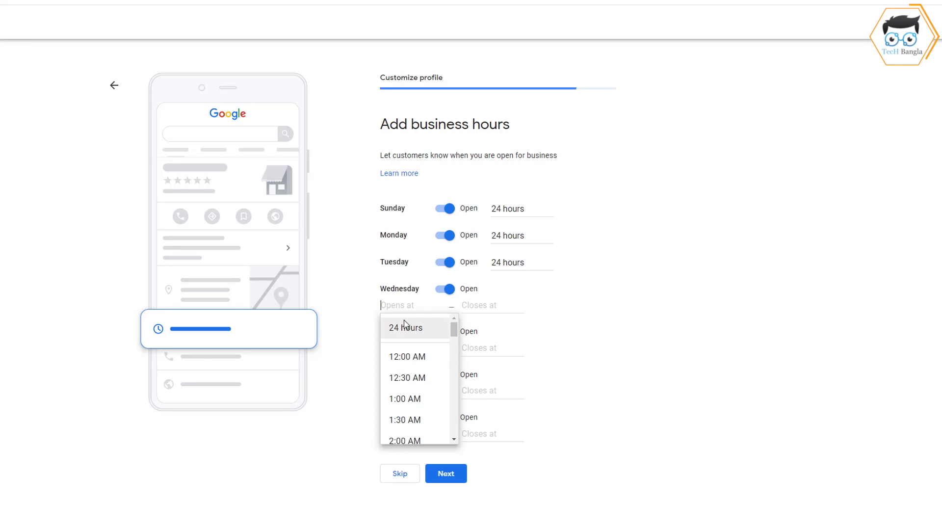
left_click(405, 326)
left_click(404, 334)
left_click(402, 356)
left_click(403, 358)
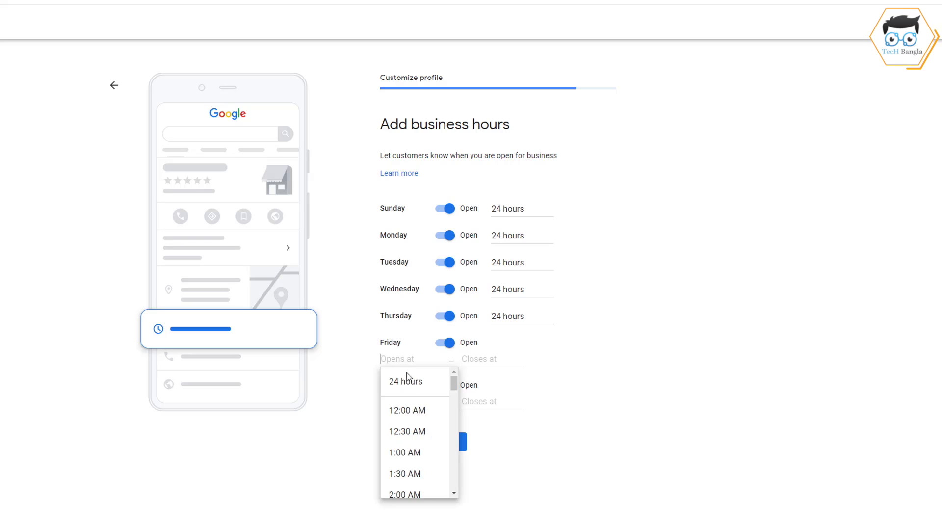
left_click(408, 386)
left_click(406, 385)
left_click(405, 410)
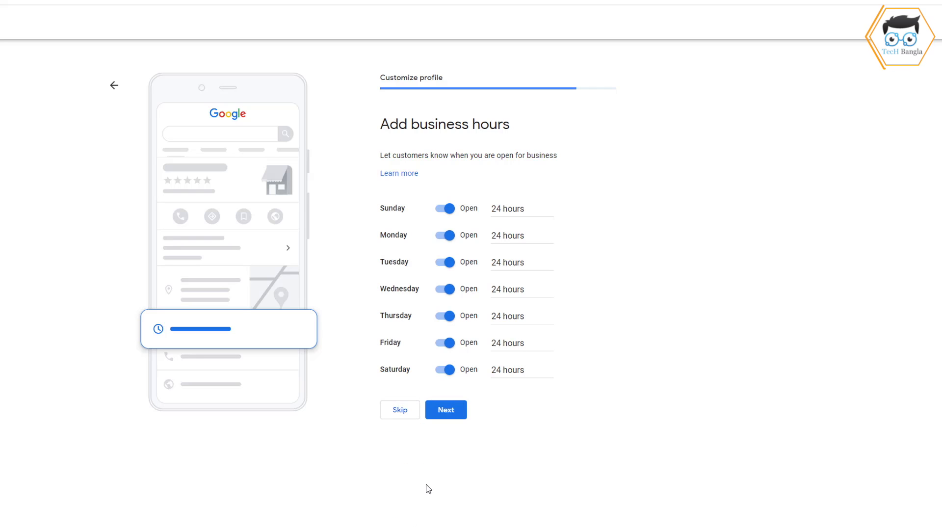
left_click(446, 410)
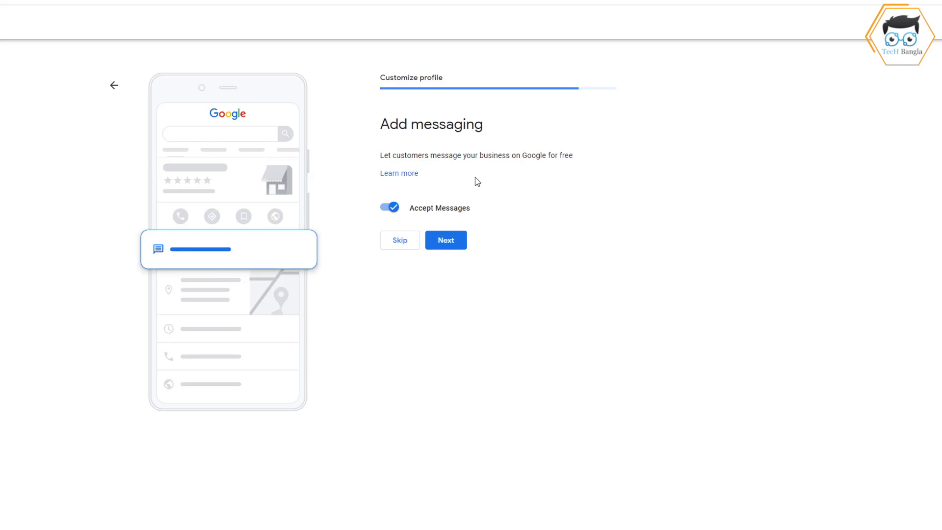
left_click(446, 249)
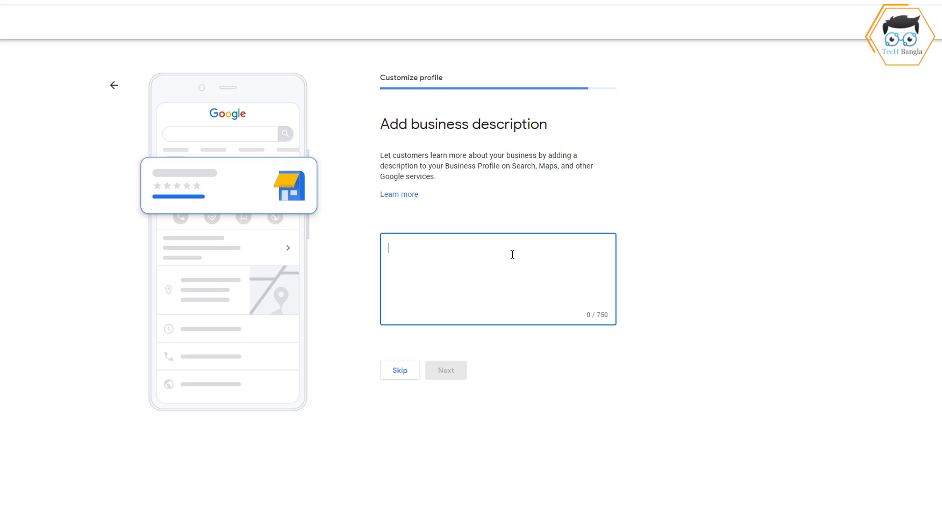
Step: Paste the prepared business description, starting "Tech Bangla Agency is a website that provides technology news and updates", and continue to the photos
key("ctrl+v")
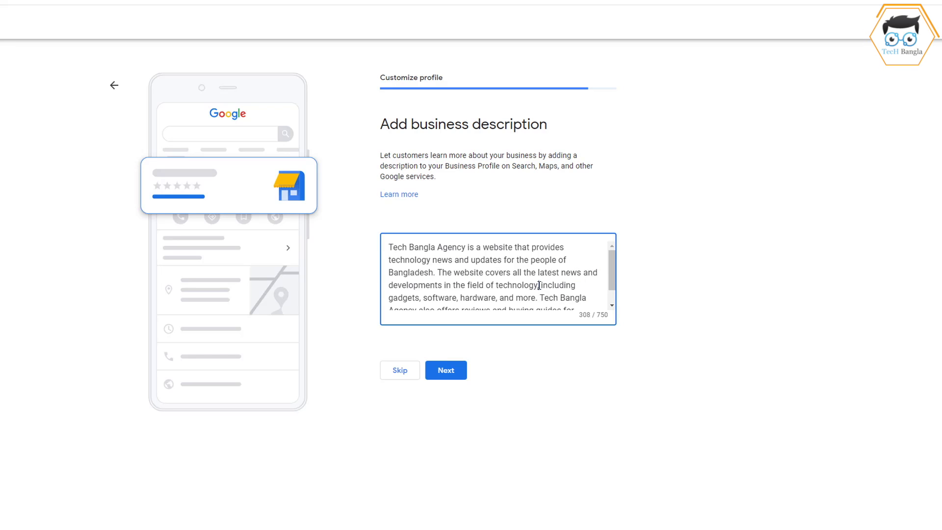
scroll(539, 285, "down", 1)
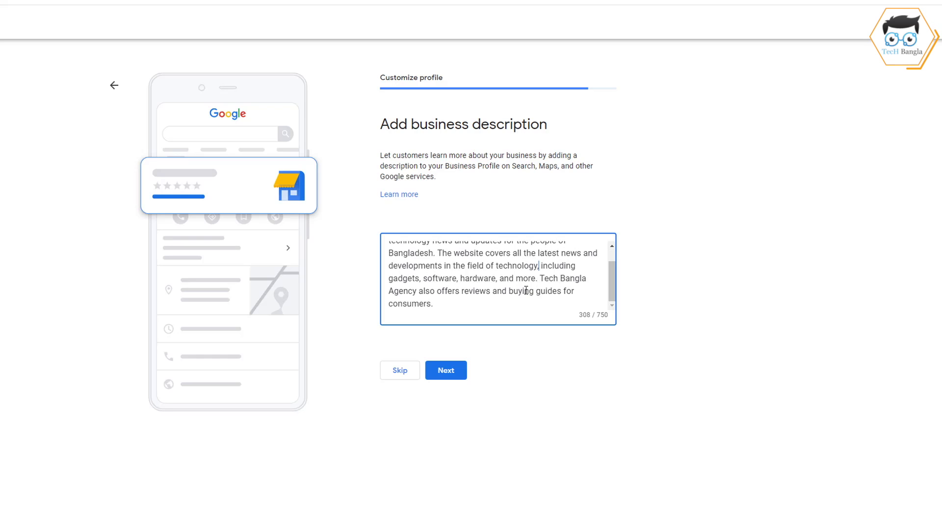
left_click(455, 371)
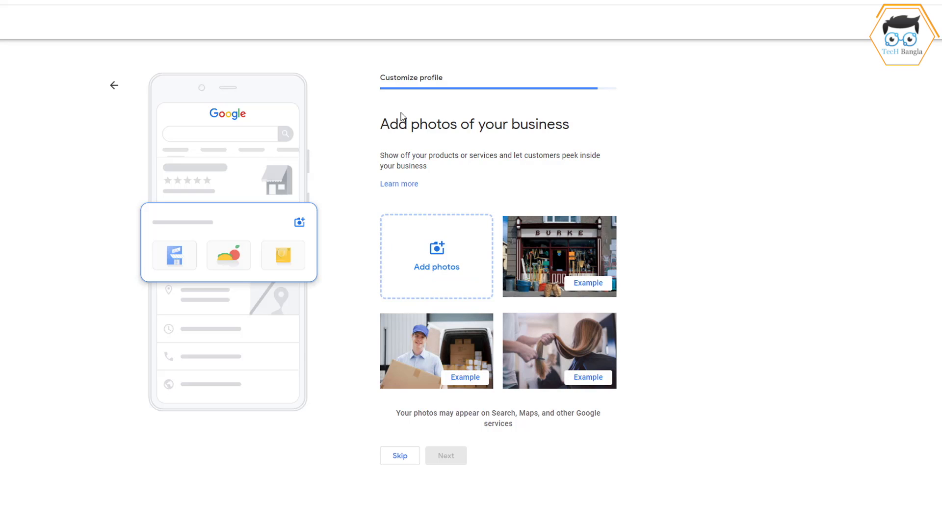
Step: Add the group photo and the office meeting photo from the computer as business photos and continue
left_click(436, 262)
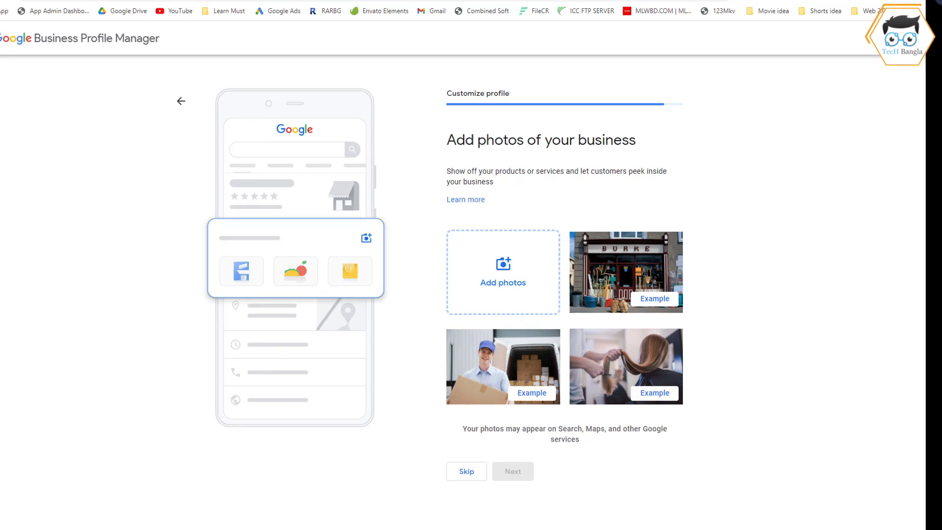
left_click(470, 263)
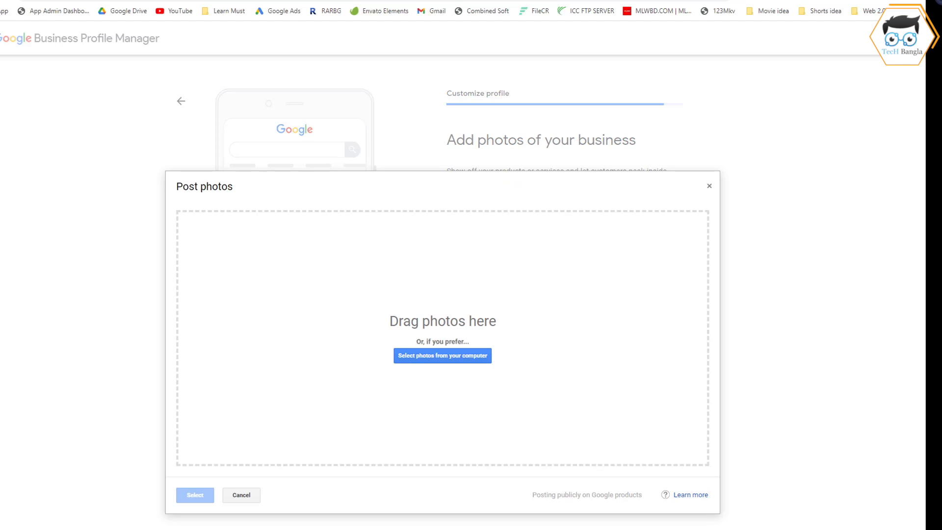
left_click_drag(318, 324, 446, 315)
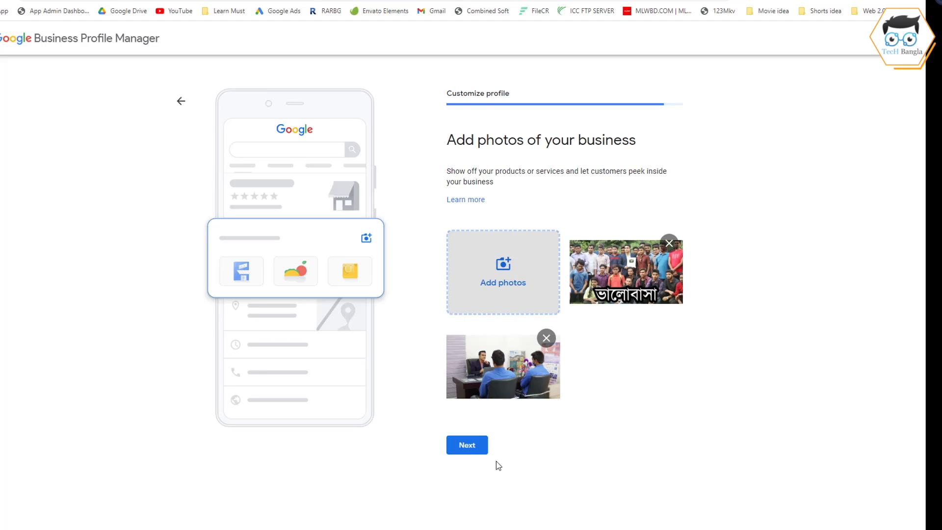
left_click(461, 450)
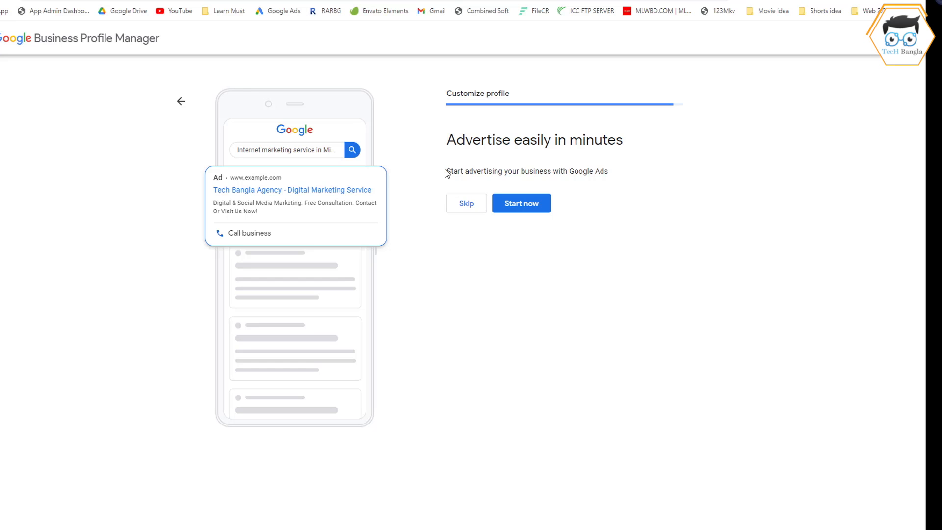
Step: Skip advertising with Google Ads and finish the profile customization
left_click(466, 210)
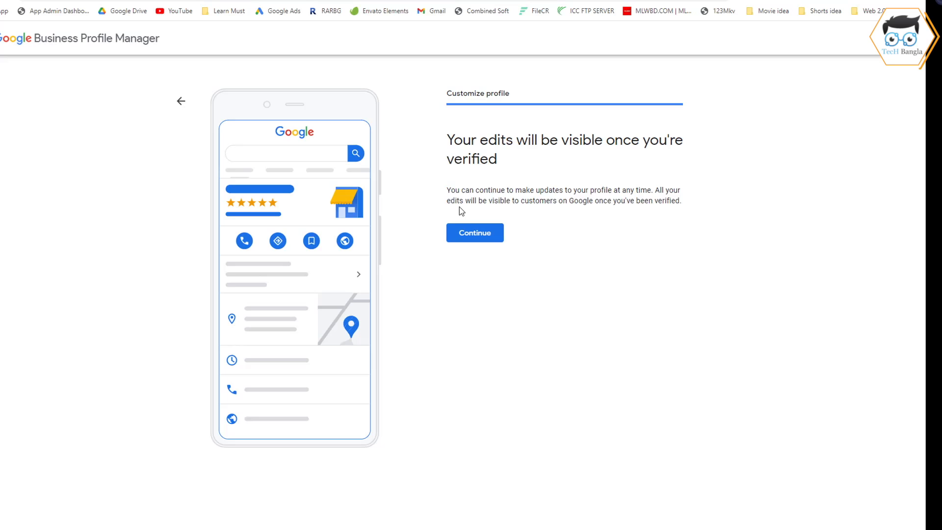
left_click(479, 233)
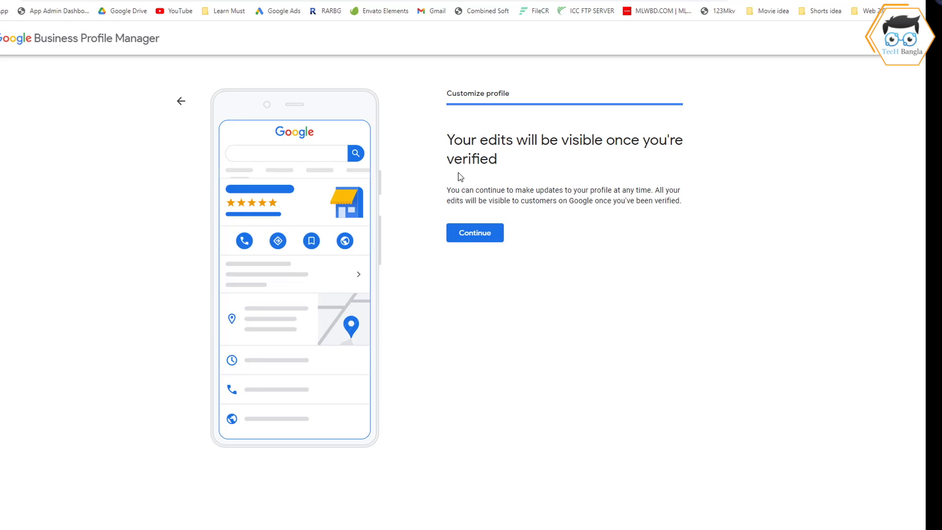
left_click(469, 240)
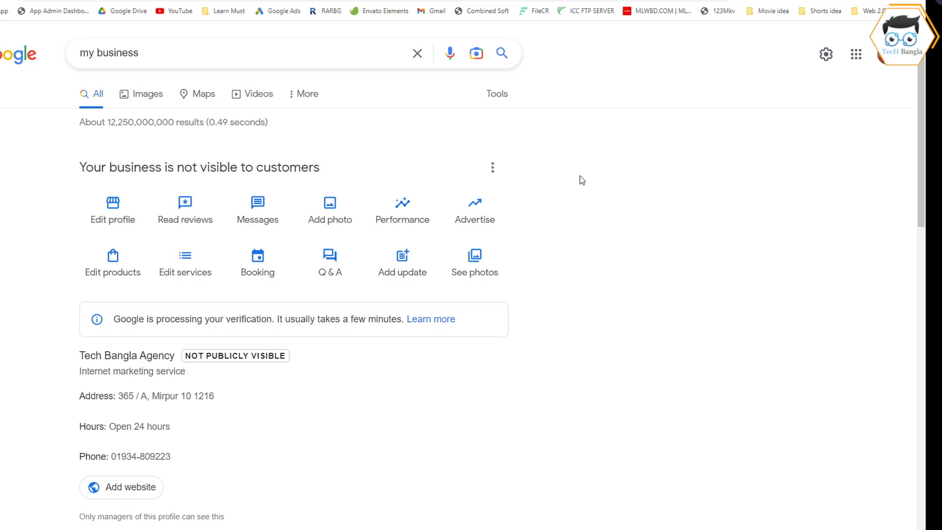
Step: Open the business in Business Profile Manager, choosing to stay there instead of managing on Search and declining the experience survey
left_click(856, 55)
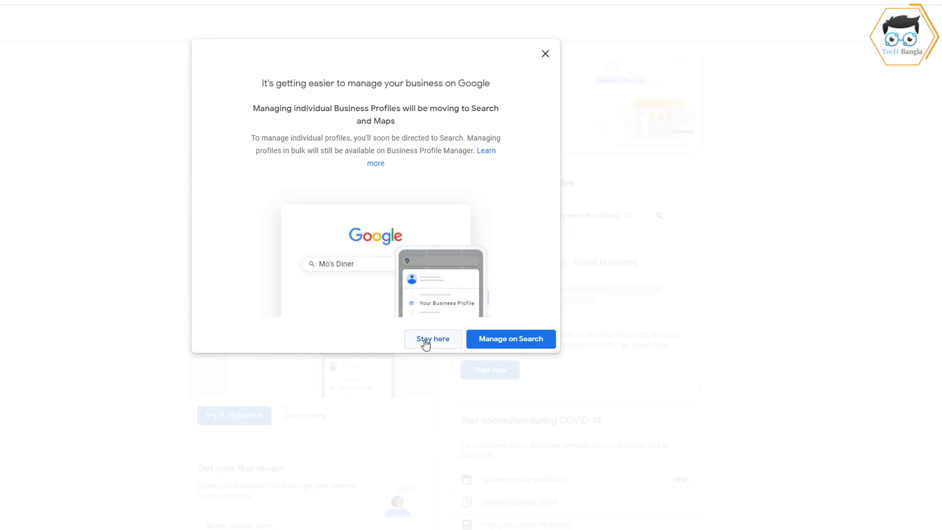
left_click(444, 341)
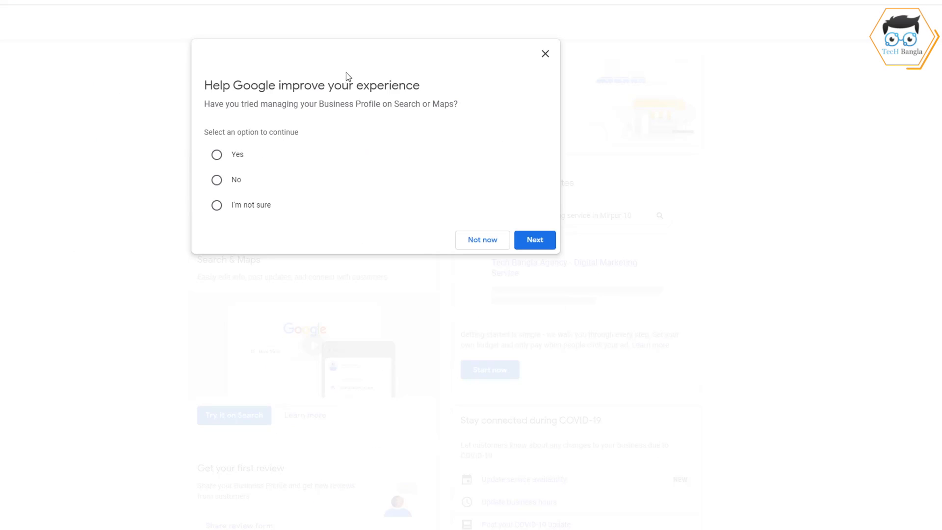
left_click(475, 243)
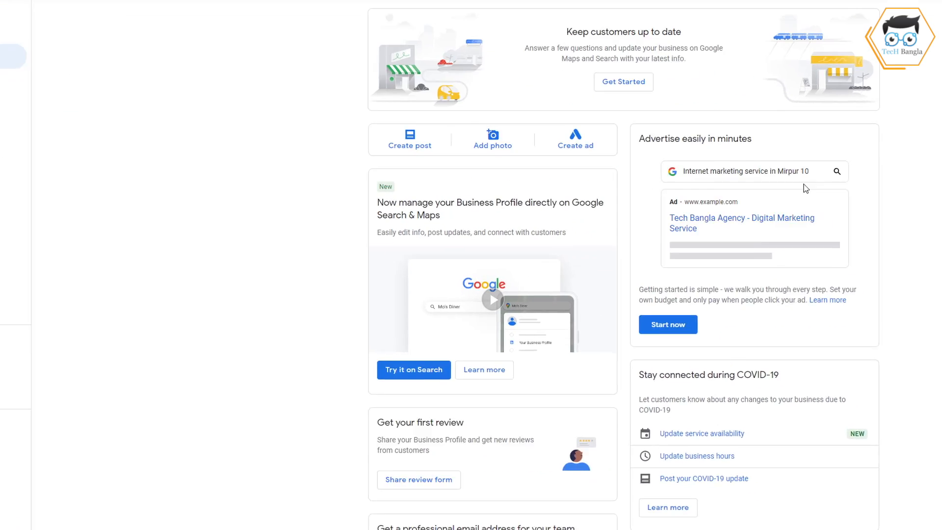
Step: Follow the Add logo suggestion under Complete your Business Profile to the Photos page, closing the general photo and video upload dialog
scroll(802, 142, "down", 4)
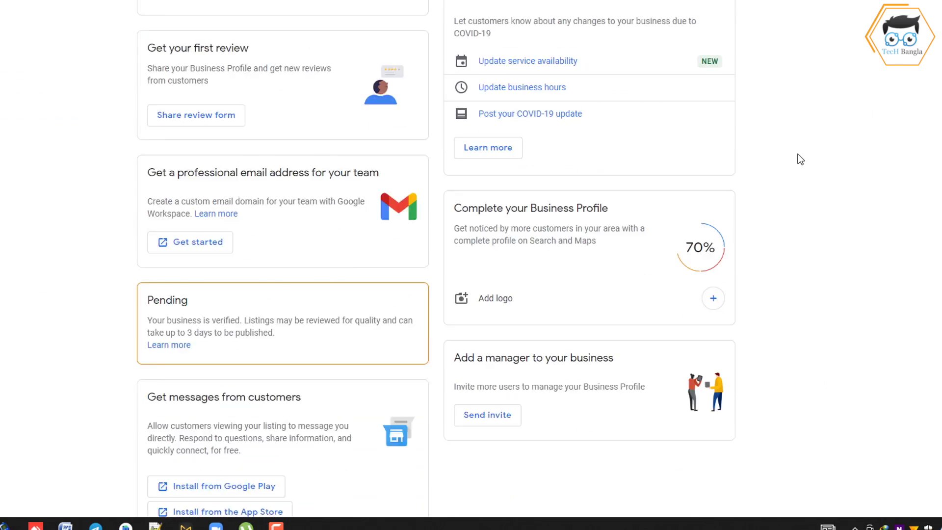
scroll(798, 156, "down", 2)
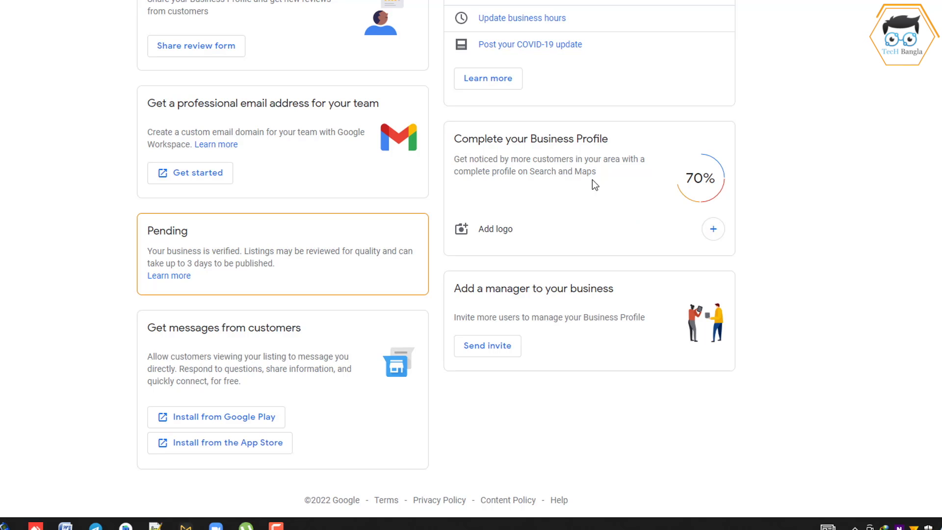
left_click_drag(456, 136, 627, 150)
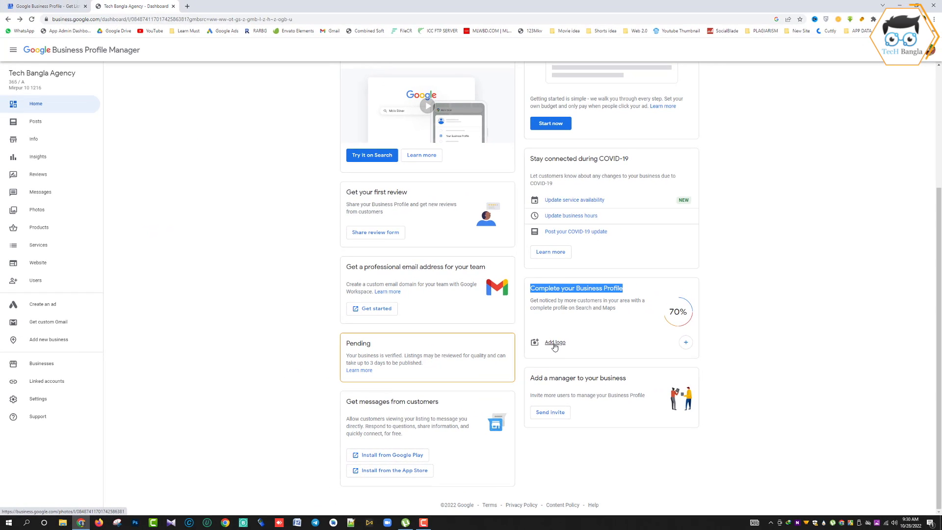
left_click(554, 345)
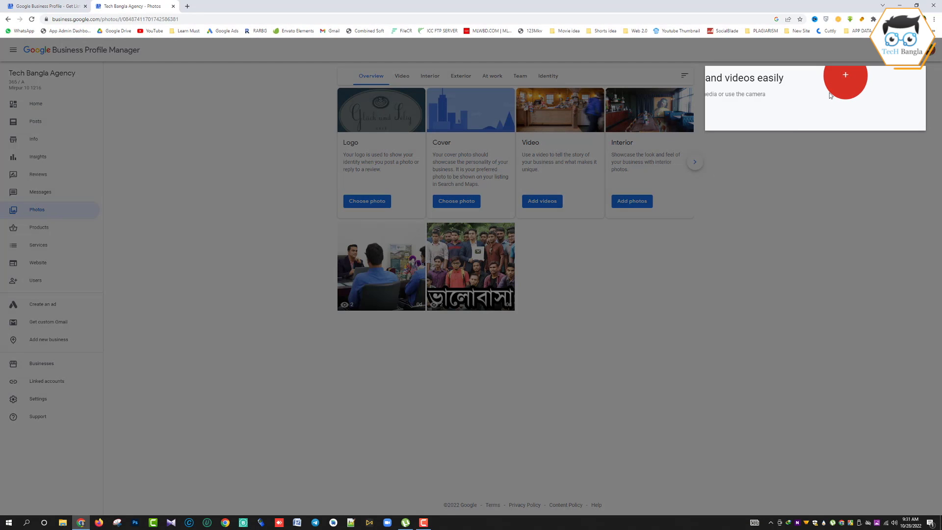
left_click(842, 80)
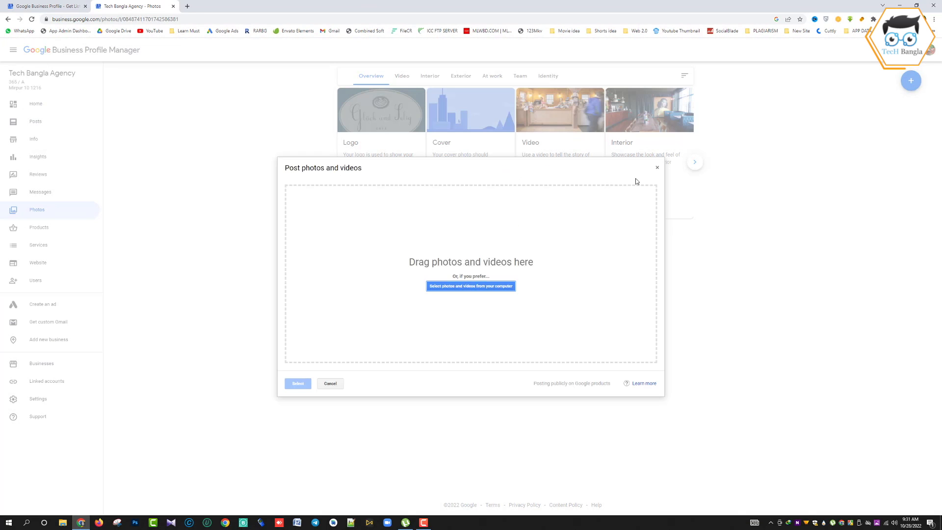
left_click(657, 167)
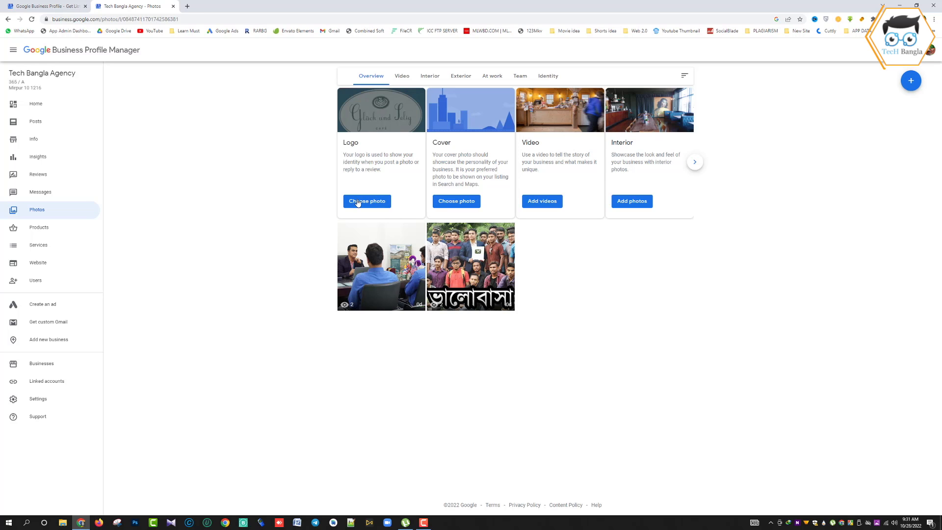
Step: Shrink the browser window to expose the desktop and upload the logo image from there as the business logo
double_click(508, 8)
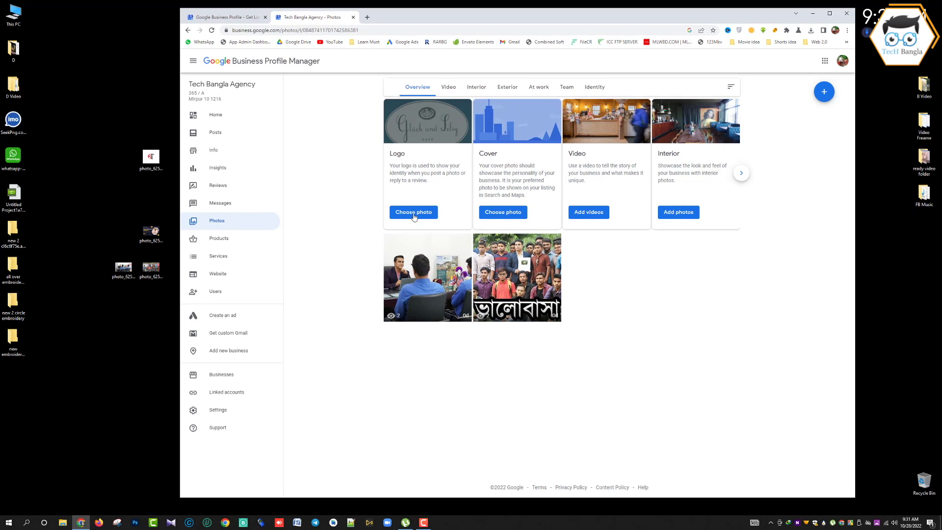
left_click(413, 212)
left_click_drag(151, 158, 500, 281)
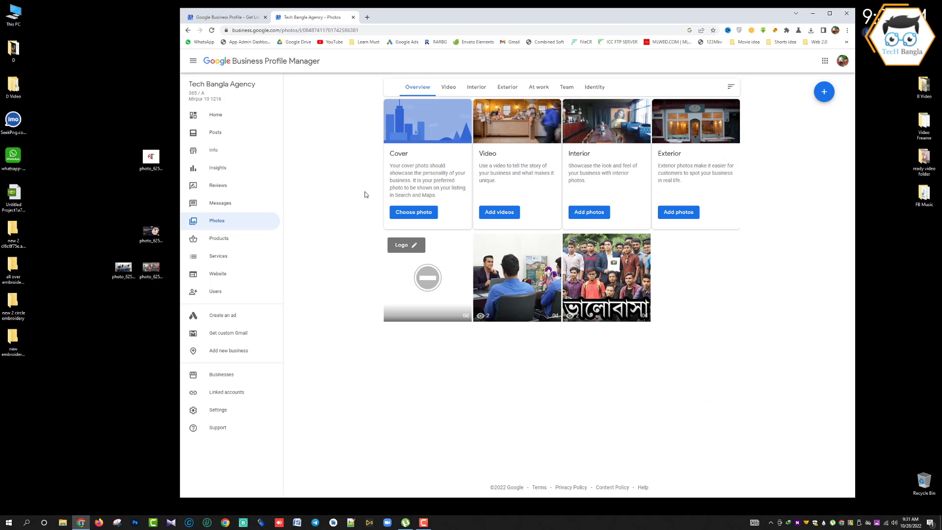
Step: Set the digital marketing agency banner from the desktop as the cover photo and maximize the browser window again
left_click(408, 213)
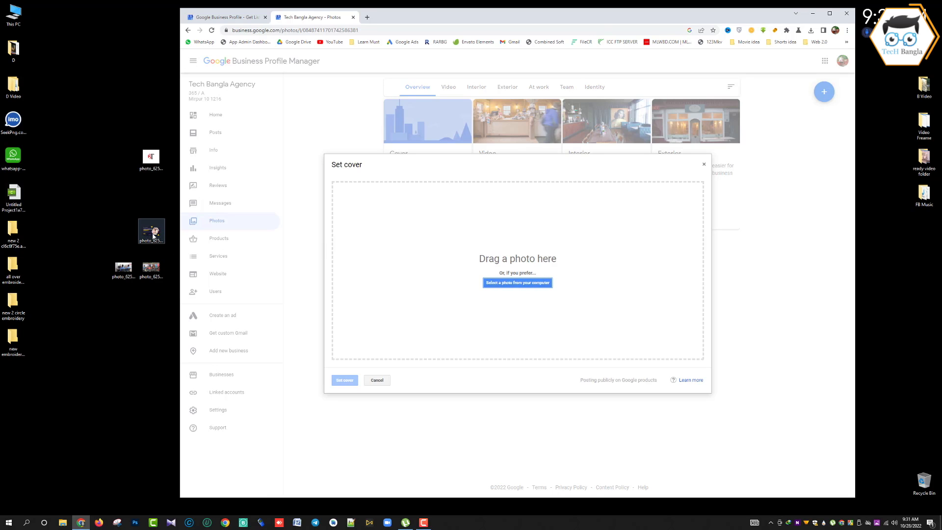
left_click_drag(155, 236, 482, 262)
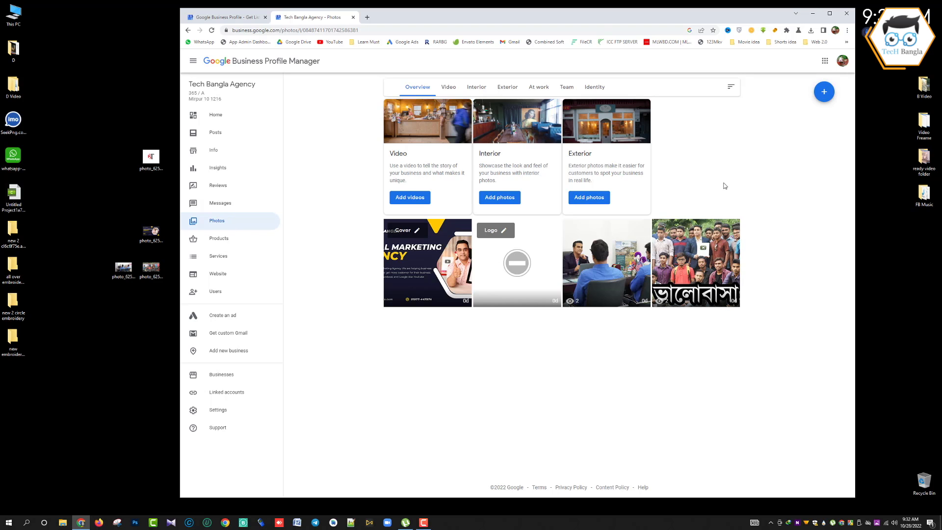
key("super+Up")
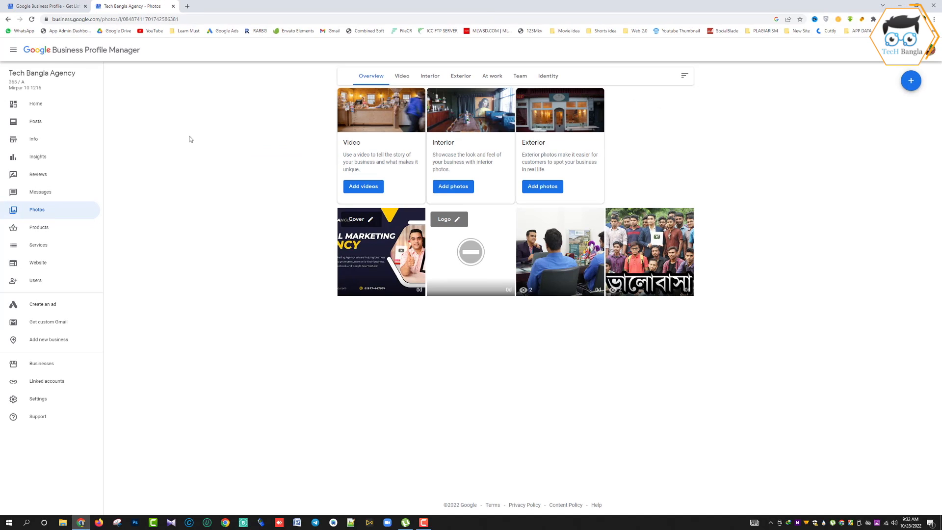
Step: Examine the business information page, from address, hours and phone through products, services and attributes to description and opening date
left_click(43, 142)
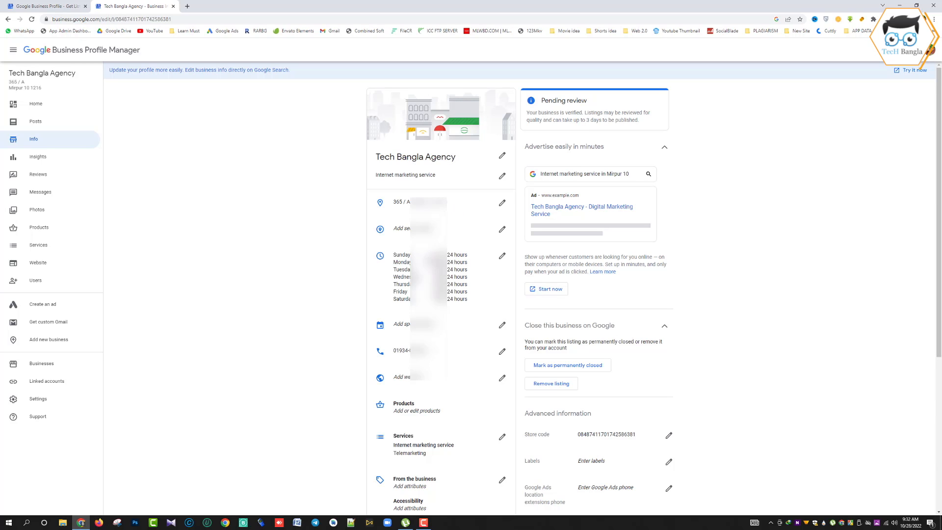
scroll(341, 257, "down", 3)
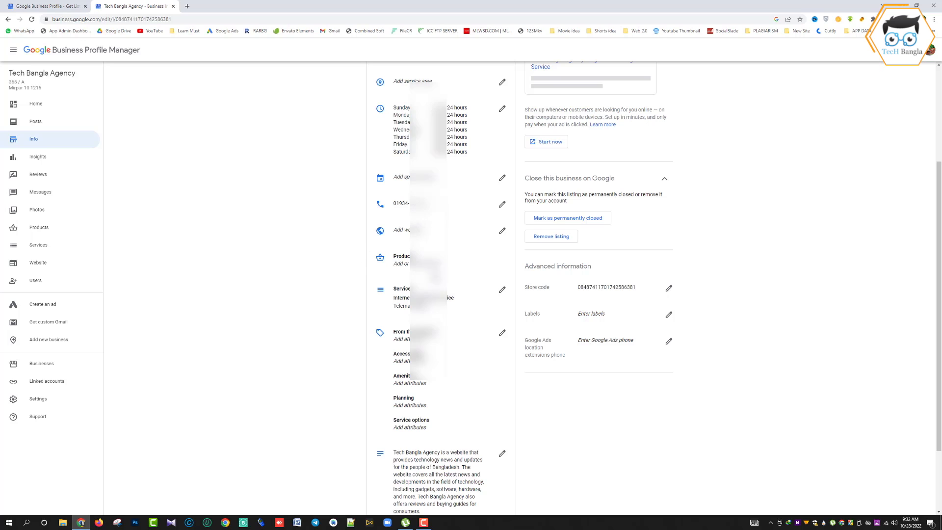
scroll(432, 267, "down", 1)
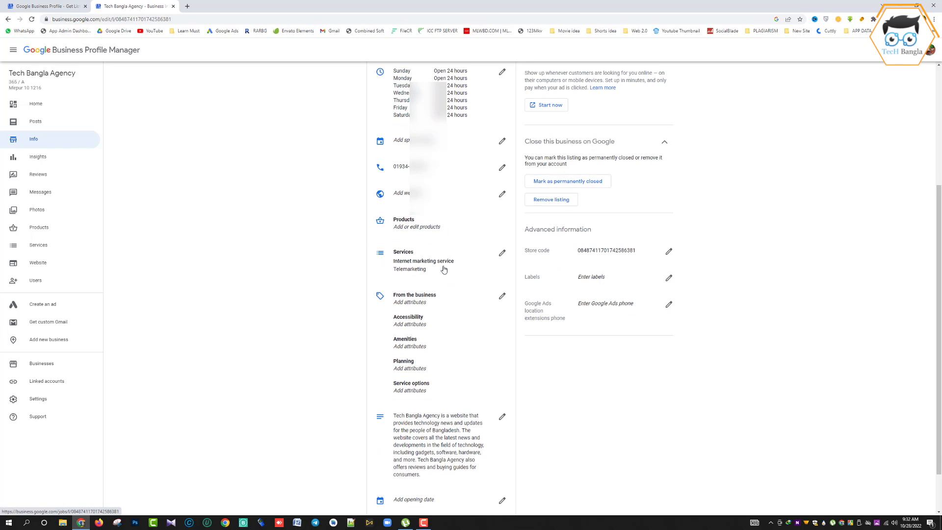
scroll(444, 269, "down", 1)
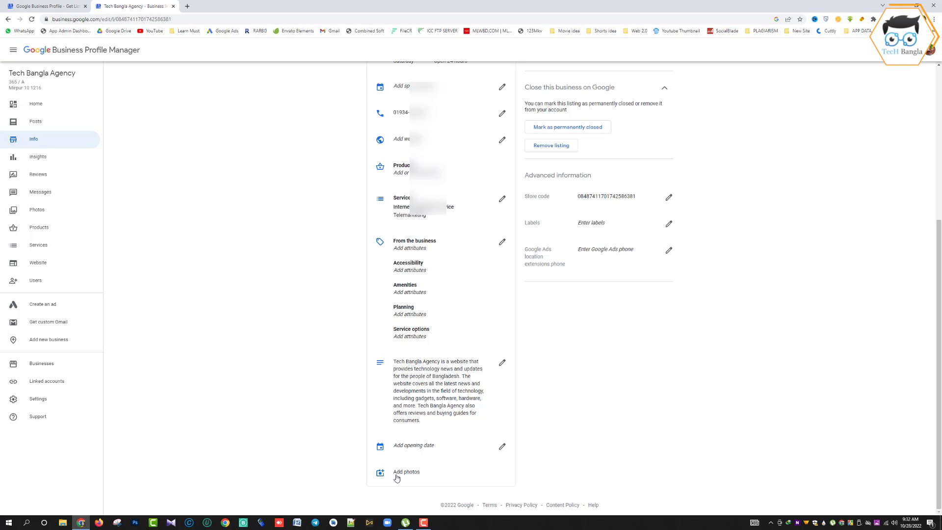
scroll(356, 409, "up", 1)
scroll(356, 409, "up", 5)
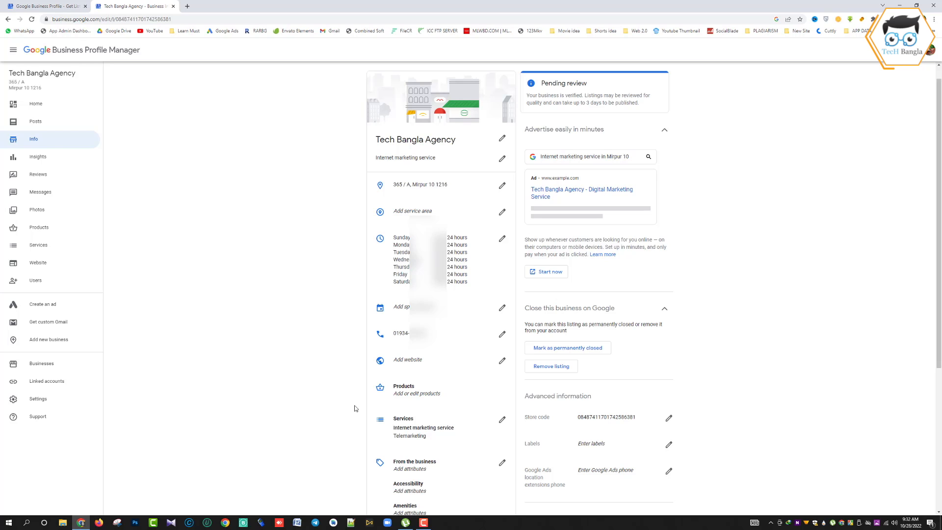
scroll(356, 409, "down", 3)
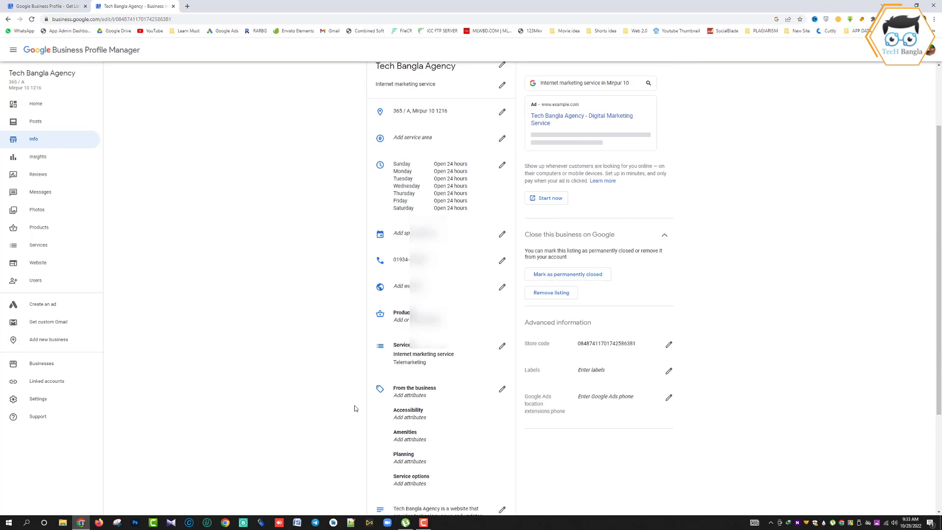